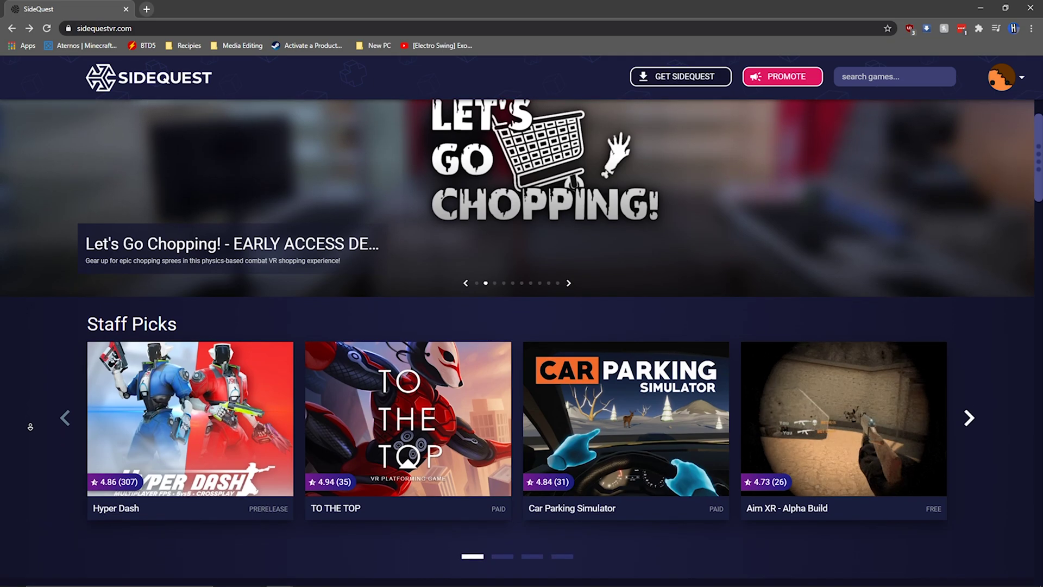
Scroll the sidequestvr.com homepage past Staff Picks to the all games & apps grid and tags.
{"action": "scroll", "coordinate": [31, 426], "scroll_direction": "down", "scroll_amount": 4}
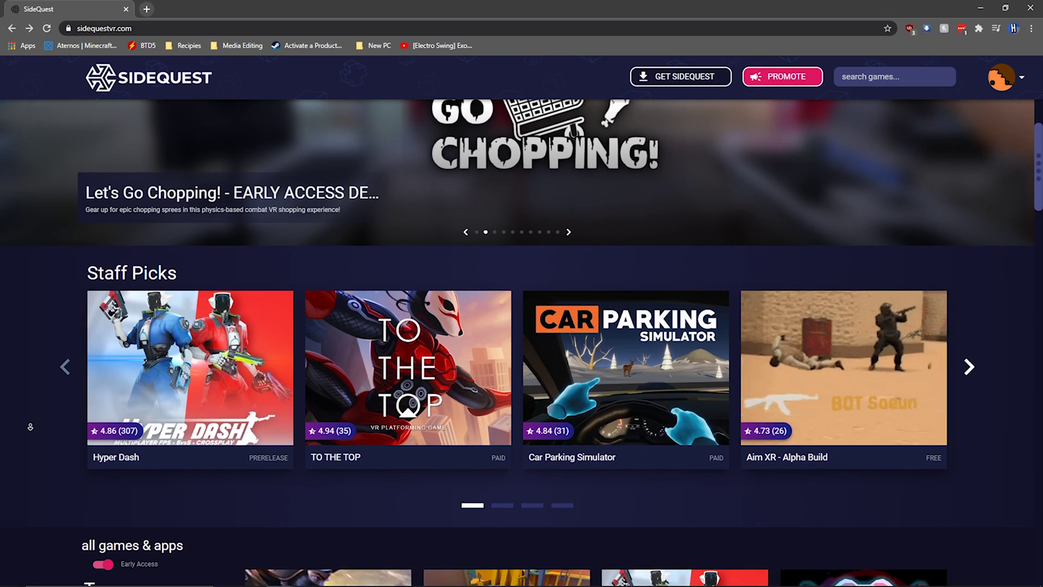
{"action": "scroll", "coordinate": [30, 426], "scroll_direction": "down", "scroll_amount": 4}
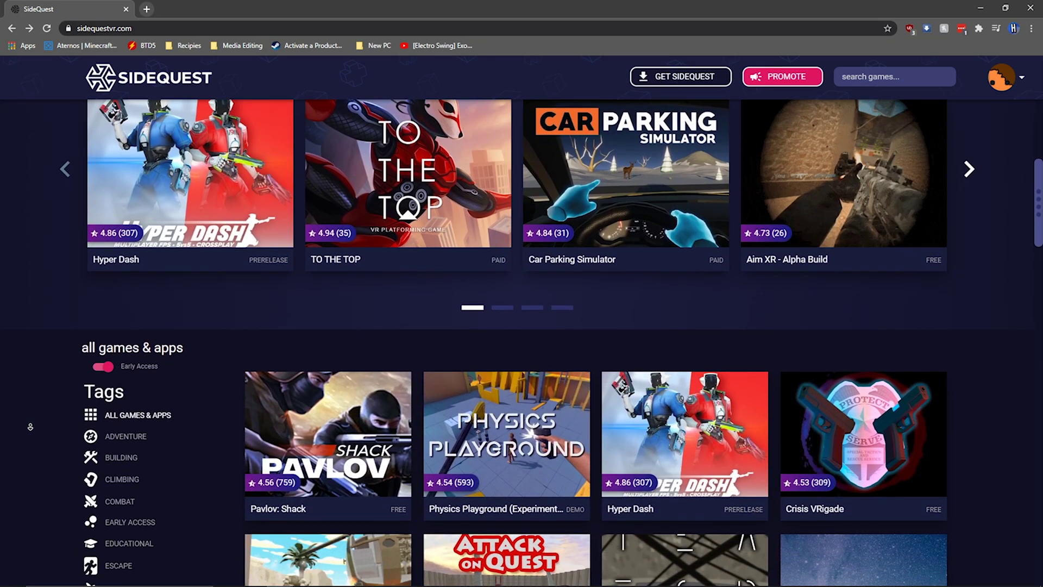
{"action": "scroll", "coordinate": [30, 427], "scroll_direction": "down", "scroll_amount": 4}
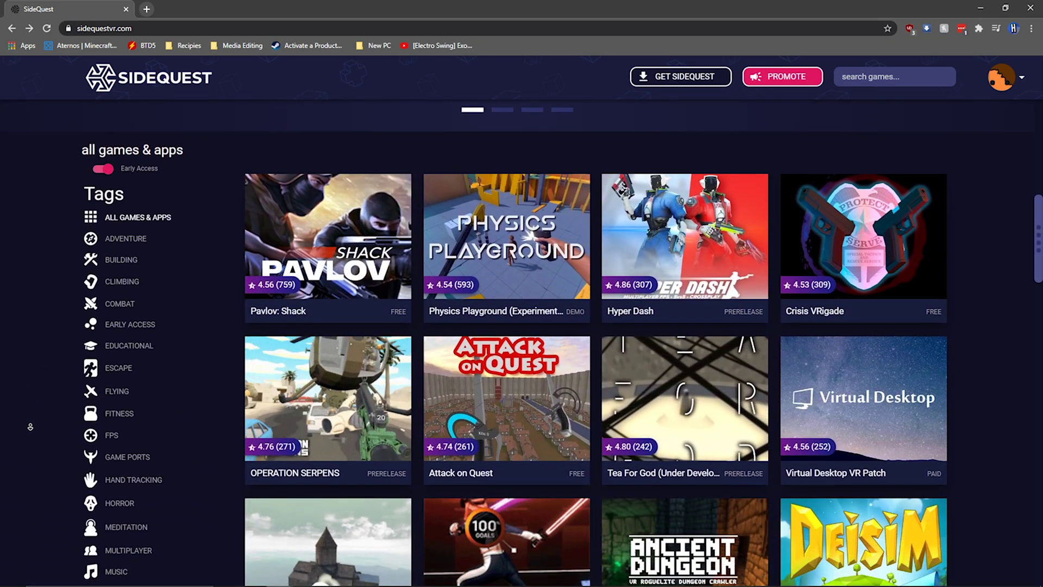
{"action": "scroll", "coordinate": [30, 426], "scroll_direction": "down", "scroll_amount": 4}
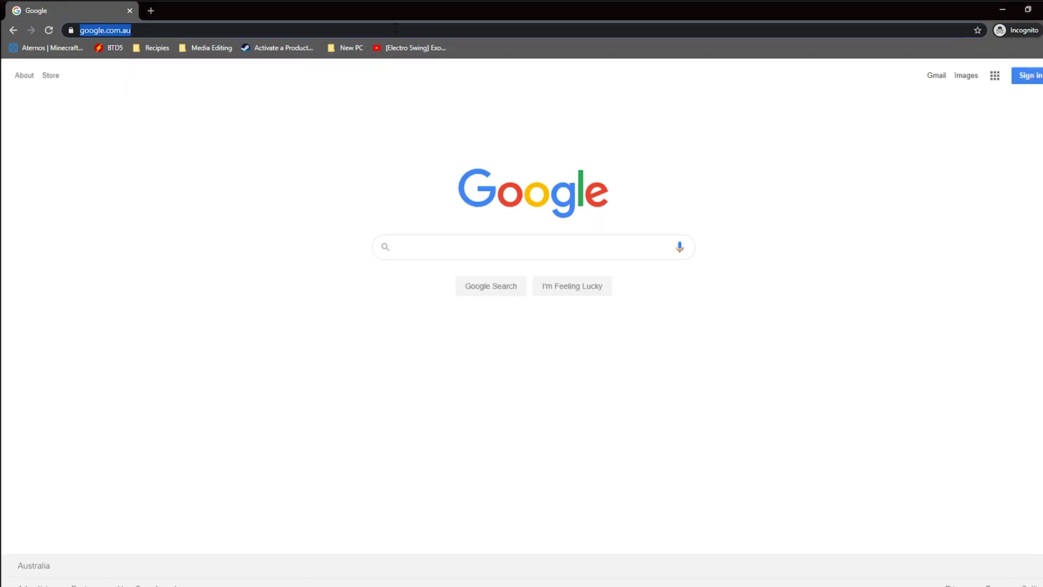
Load sidequestvr.com and go to its GET SIDEQUEST setup page.
{"action": "type", "text": "sidequestvr."}
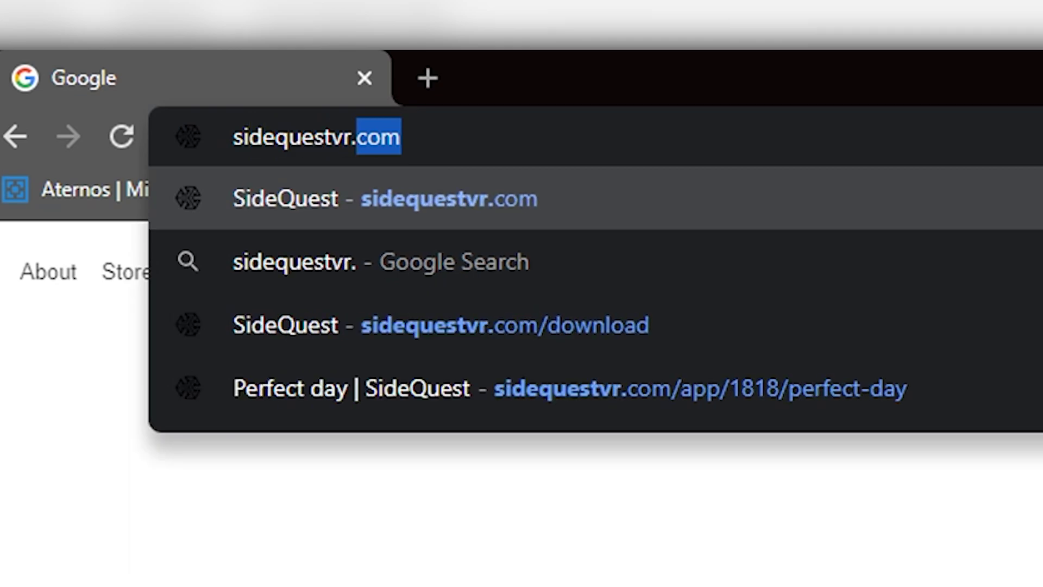
{"action": "key", "text": "Return"}
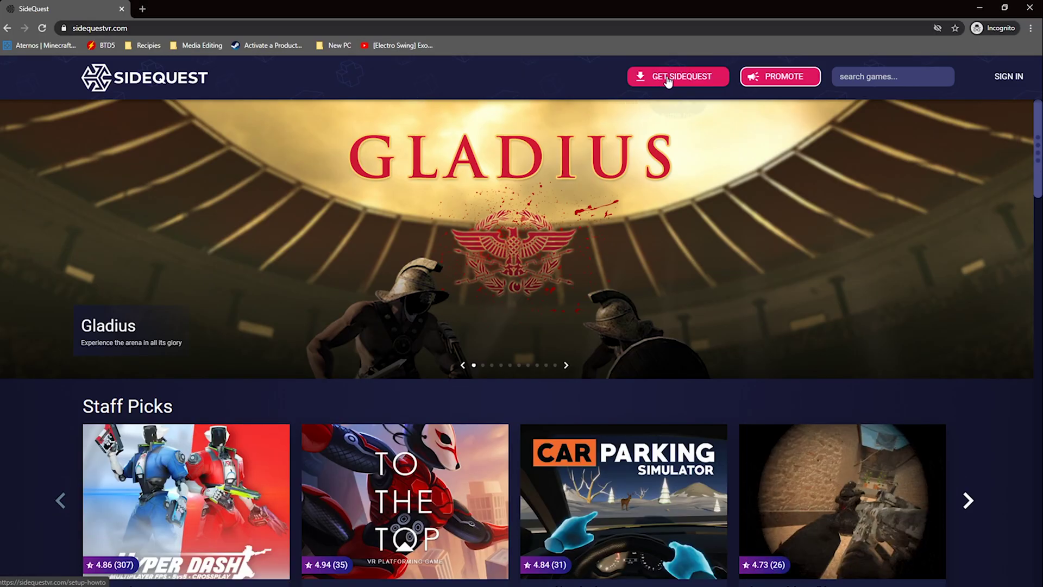
{"action": "left_click", "coordinate": [668, 80]}
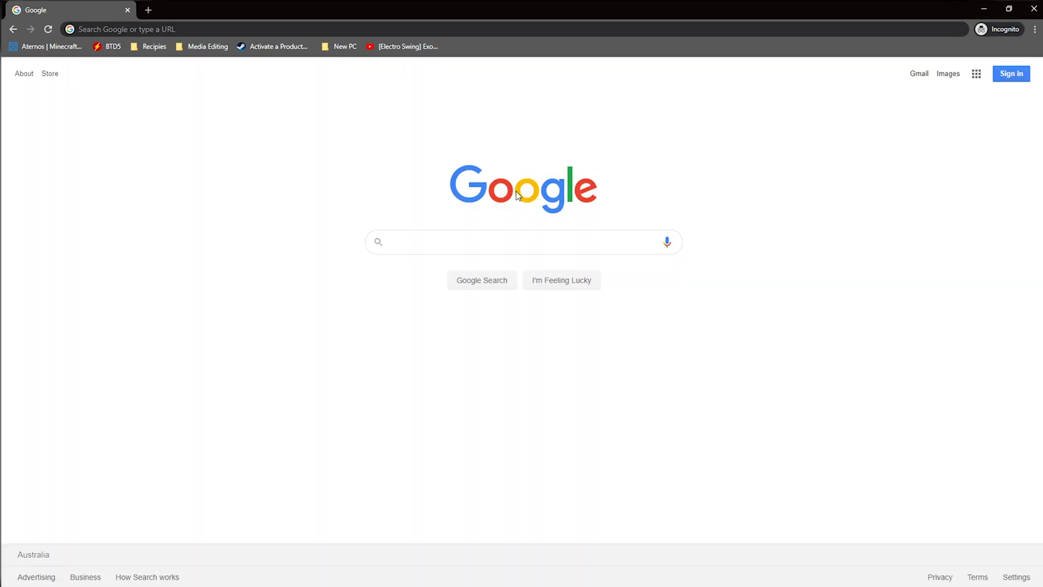
Load dashboard.oculus.com and start a new organization named 'what'.
{"action": "left_click", "coordinate": [194, 120]}
{"action": "type", "text": "dash"}
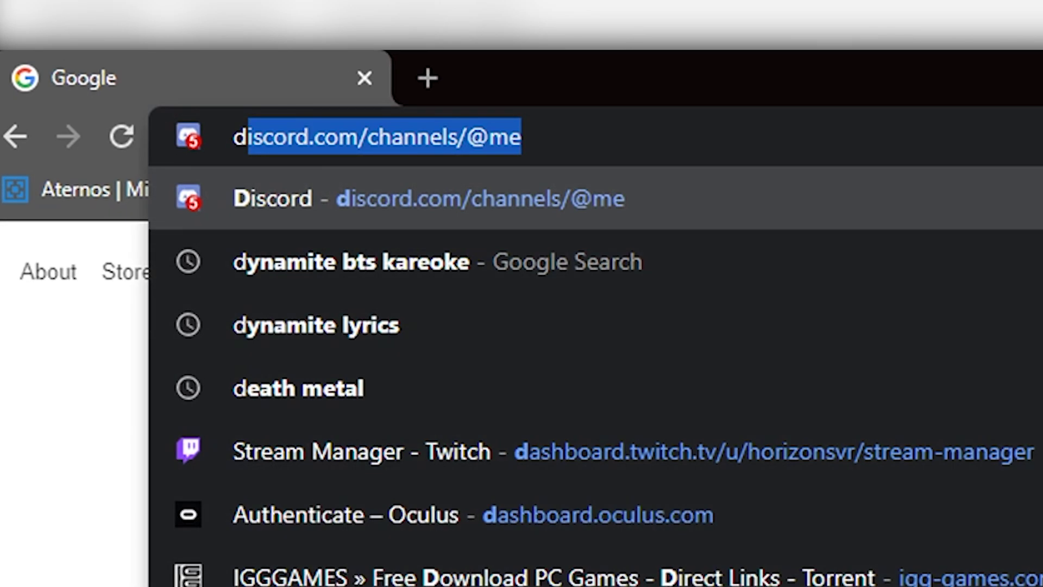
{"action": "type", "text": "board.ocu"}
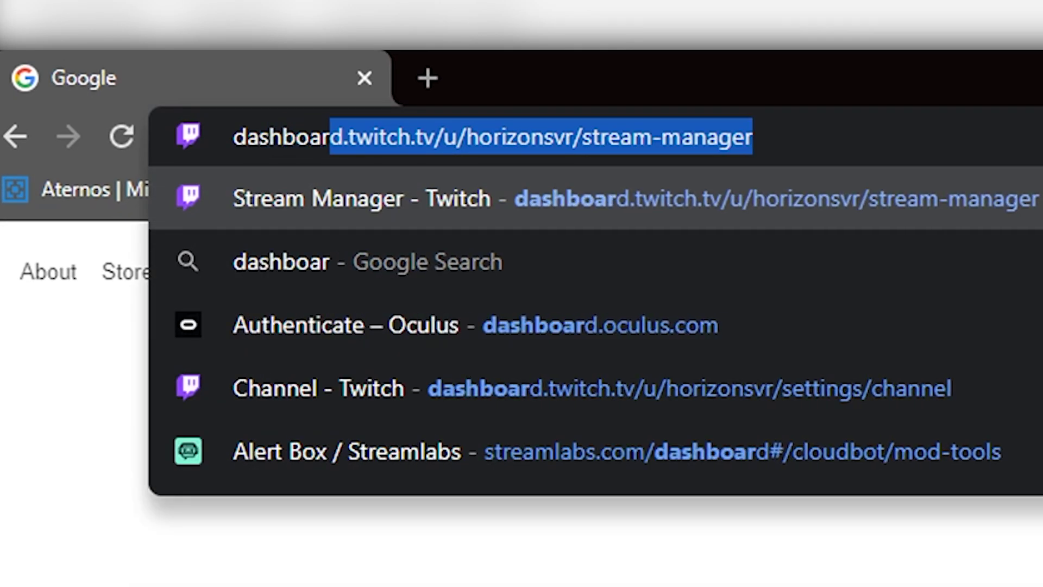
{"action": "type", "text": "lus."}
{"action": "key", "text": "Return"}
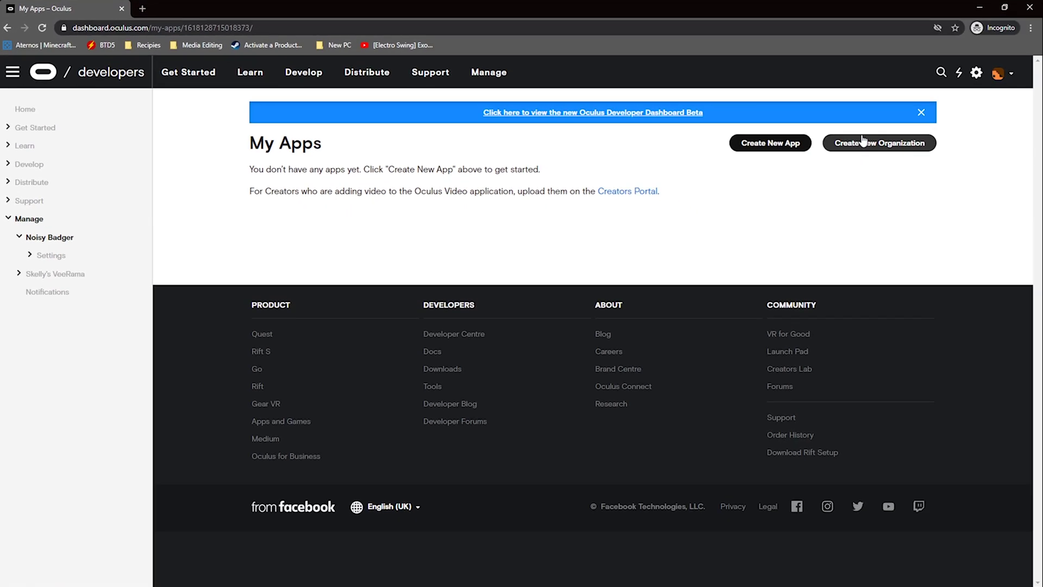
{"action": "left_click", "coordinate": [863, 140]}
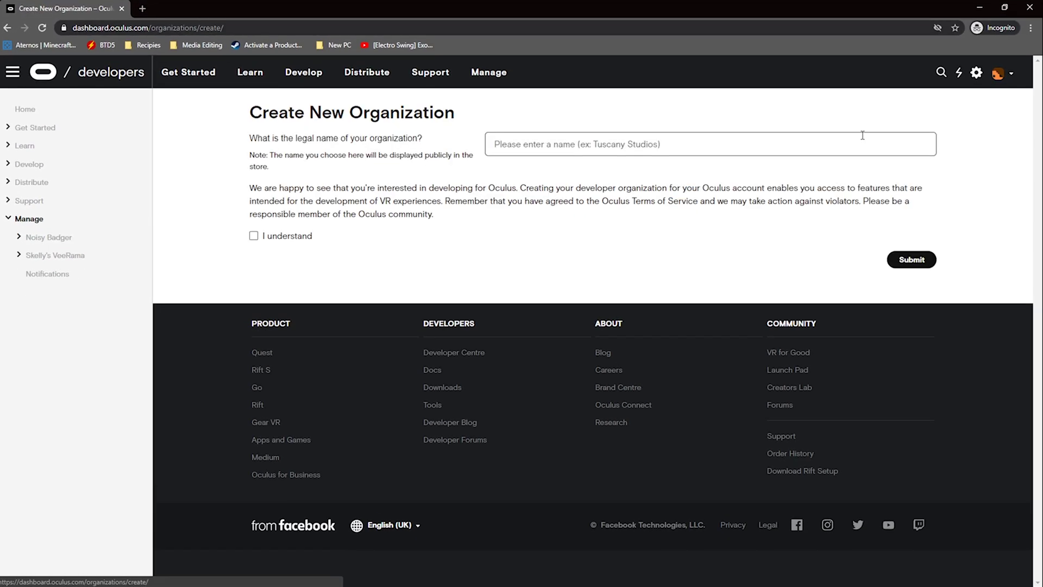
{"action": "type", "text": "what"}
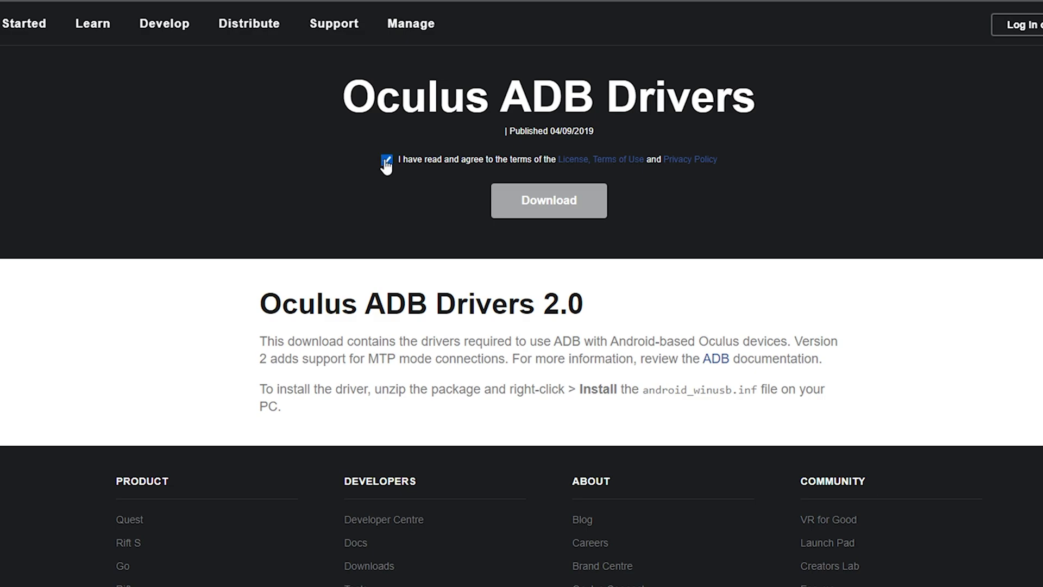
Download the Oculus ADB Drivers package.
{"action": "left_click", "coordinate": [554, 203]}
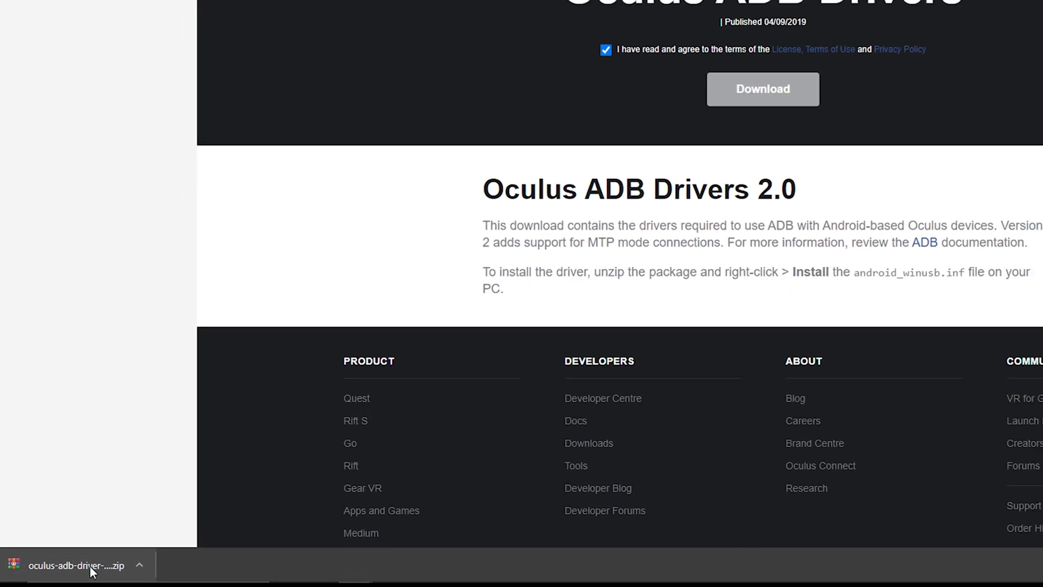
Show the driver zip in its folder and install android_winusb.inf from oculus-go-adb-driver-2.0\usb_driver.
{"action": "right_click", "coordinate": [90, 566]}
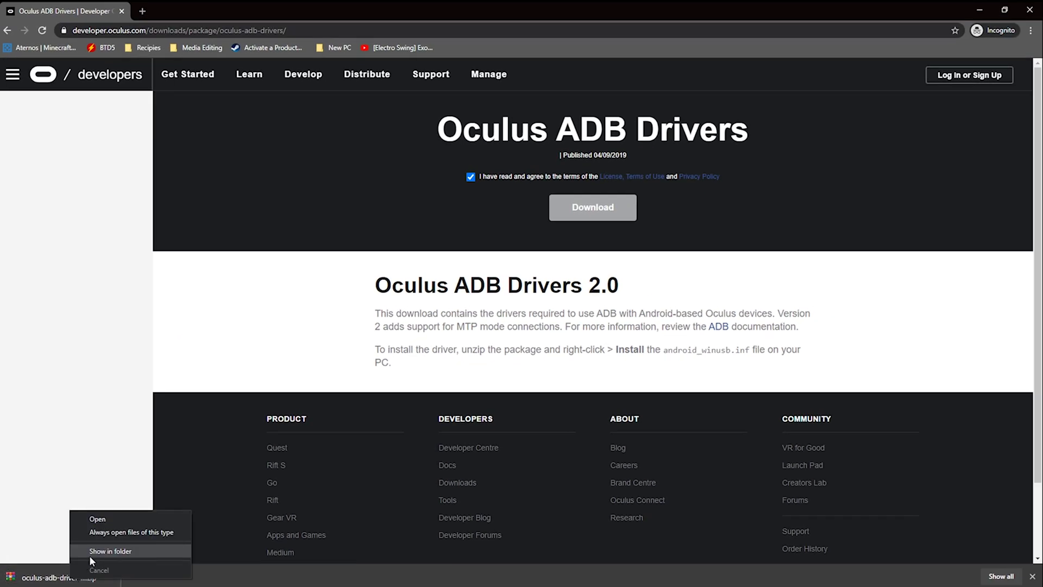
{"action": "left_click", "coordinate": [90, 555]}
{"action": "double_click", "coordinate": [156, 74]}
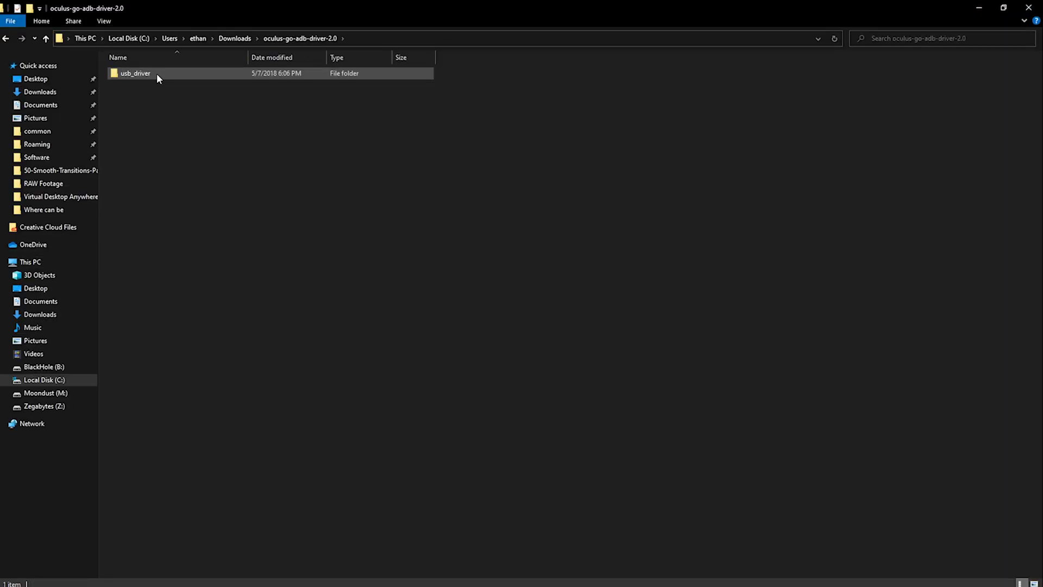
{"action": "double_click", "coordinate": [157, 73]}
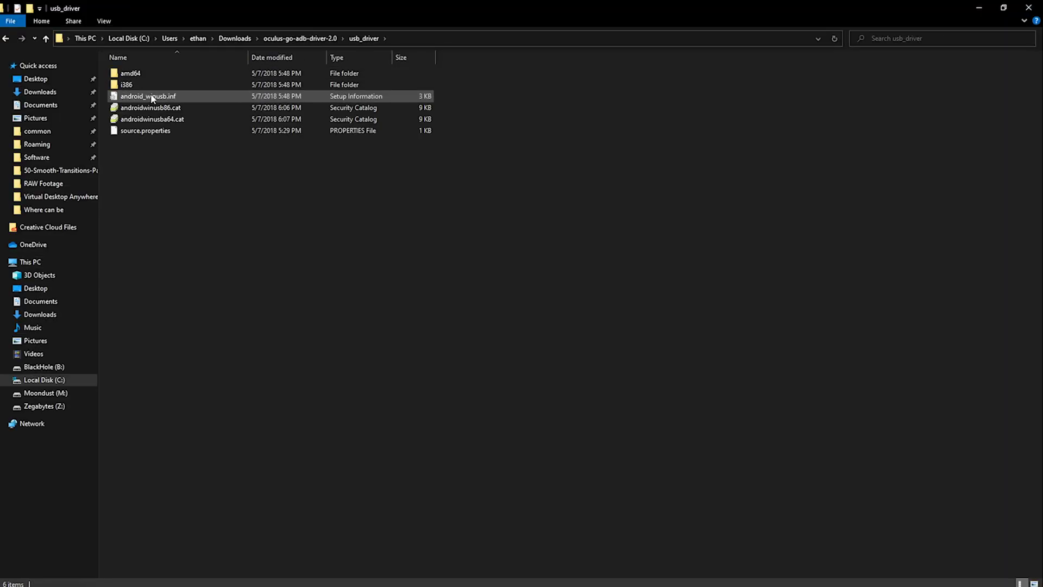
{"action": "left_click", "coordinate": [151, 93]}
{"action": "right_click", "coordinate": [149, 93]}
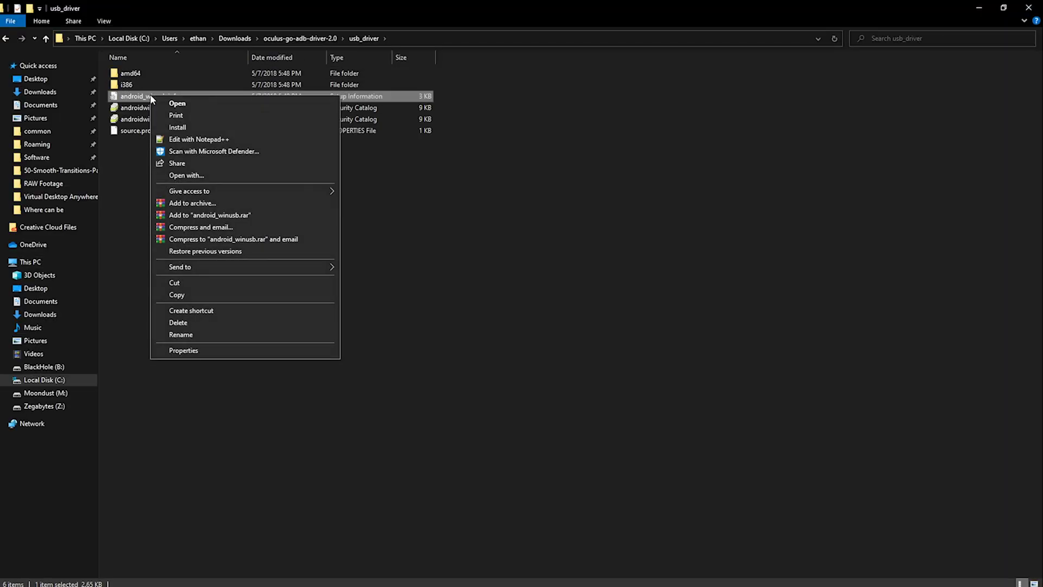
{"action": "left_click", "coordinate": [178, 128]}
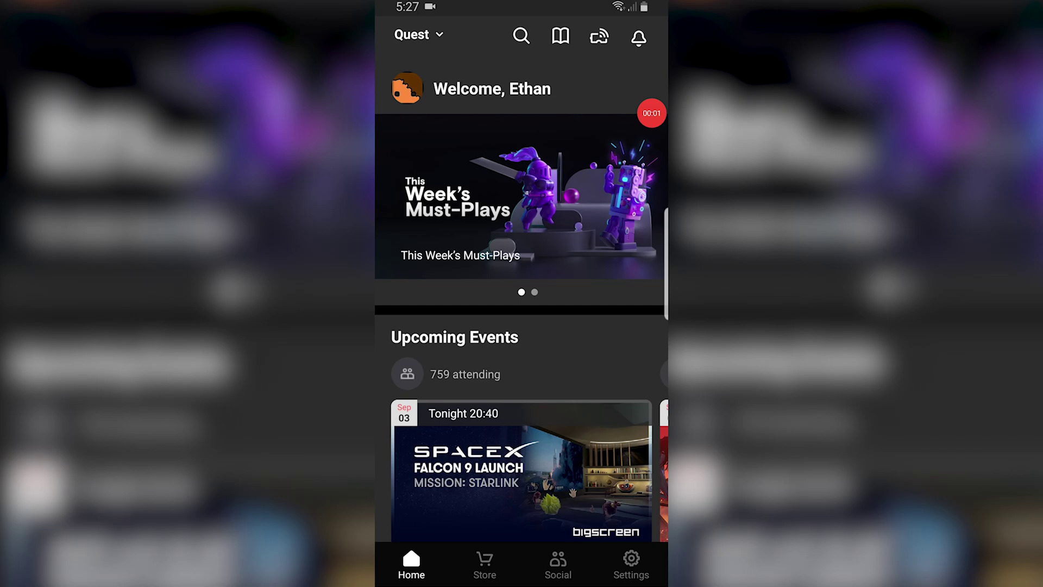
Switch on Developer Mode for the Quest under Settings > More Settings > Developer Mode.
{"action": "left_click", "coordinate": [631, 565]}
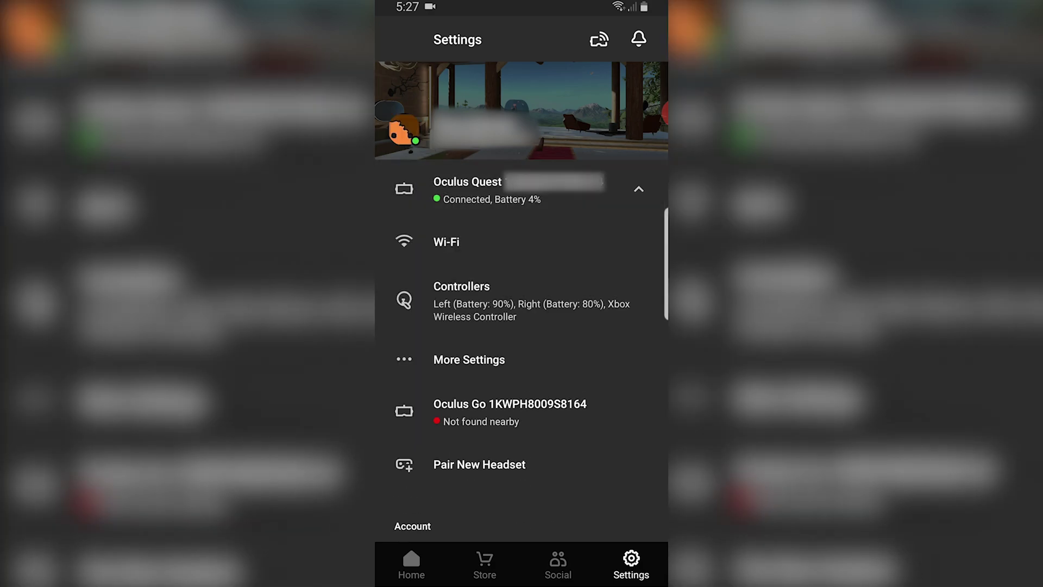
{"action": "left_click", "coordinate": [469, 359]}
{"action": "left_click", "coordinate": [436, 223]}
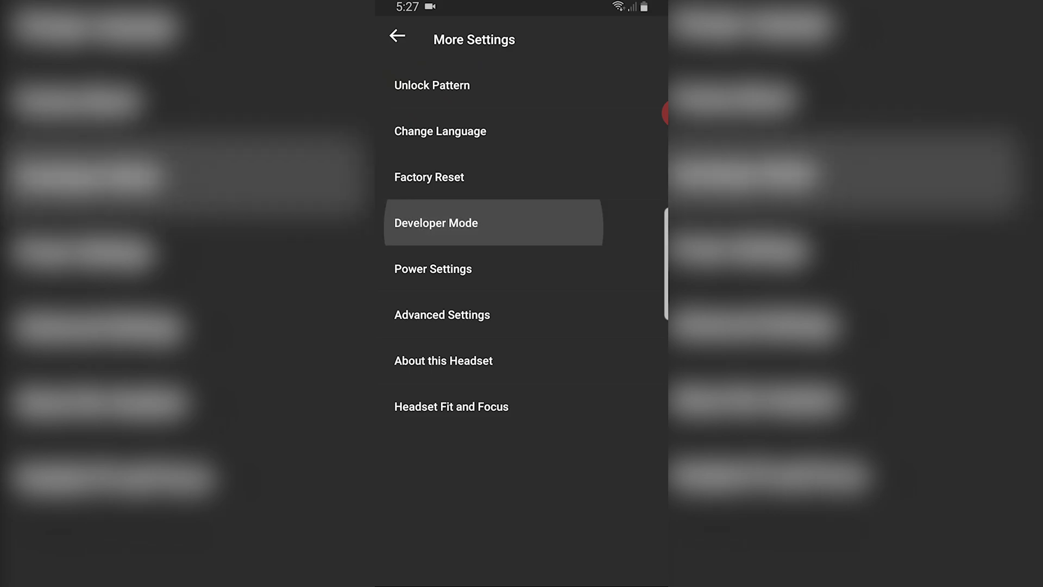
{"action": "left_click", "coordinate": [632, 86]}
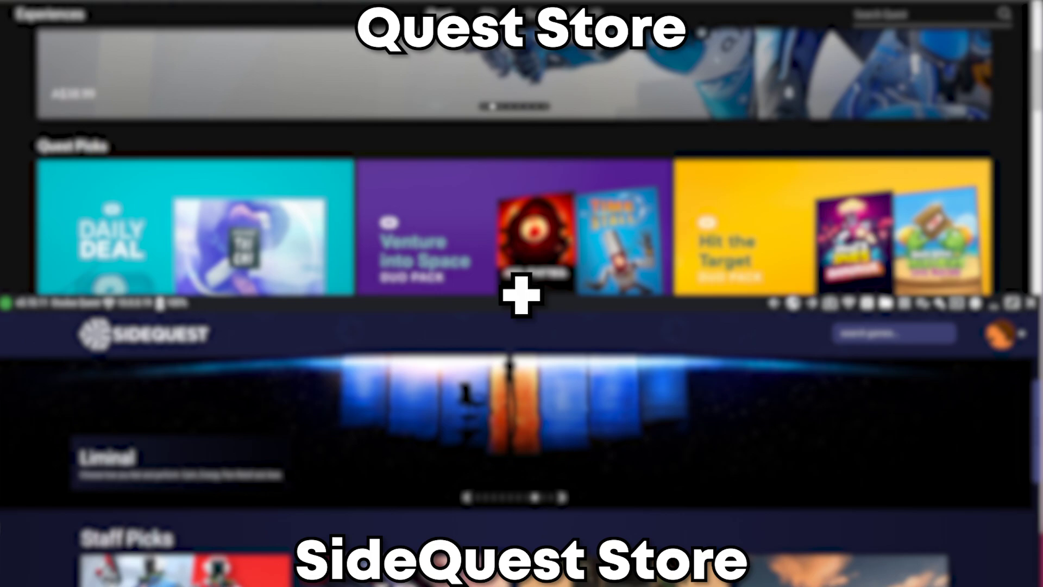
Load zerotier.com and go to its DOWNLOAD page.
{"action": "scroll", "coordinate": [514, 158], "scroll_direction": "down", "scroll_amount": 6}
{"action": "scroll", "coordinate": [514, 434], "scroll_direction": "down", "scroll_amount": 4}
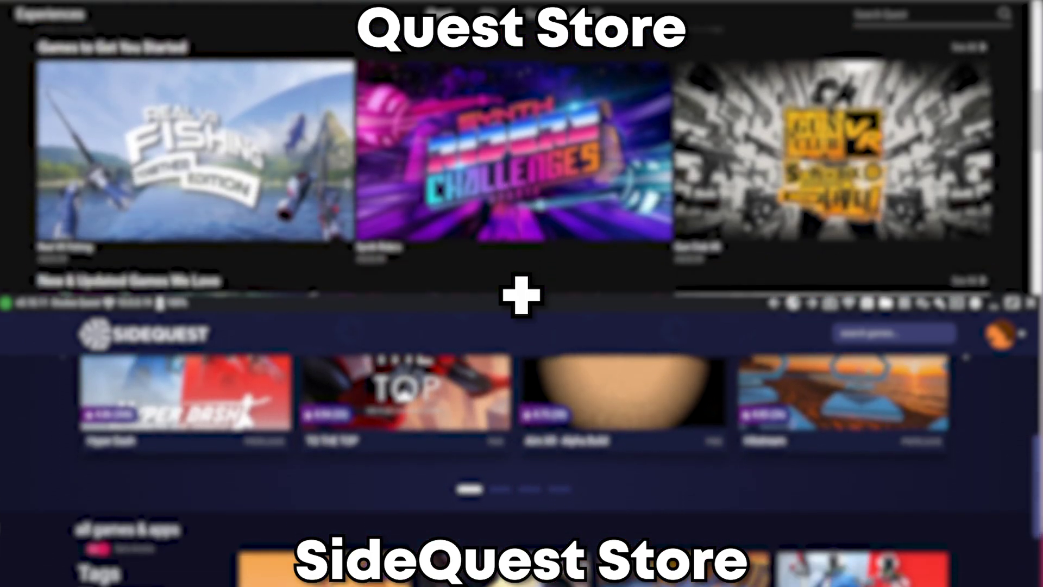
{"action": "scroll", "coordinate": [513, 158], "scroll_direction": "down", "scroll_amount": 6}
{"action": "scroll", "coordinate": [595, 462], "scroll_direction": "down", "scroll_amount": 5}
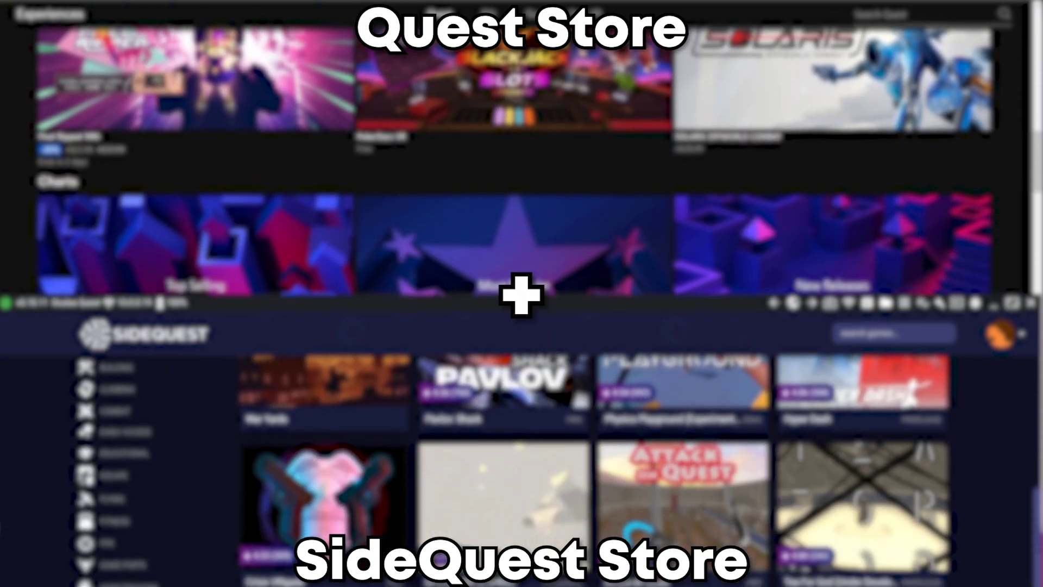
{"action": "scroll", "coordinate": [513, 158], "scroll_direction": "down", "scroll_amount": 5}
{"action": "scroll", "coordinate": [595, 461], "scroll_direction": "down", "scroll_amount": 4}
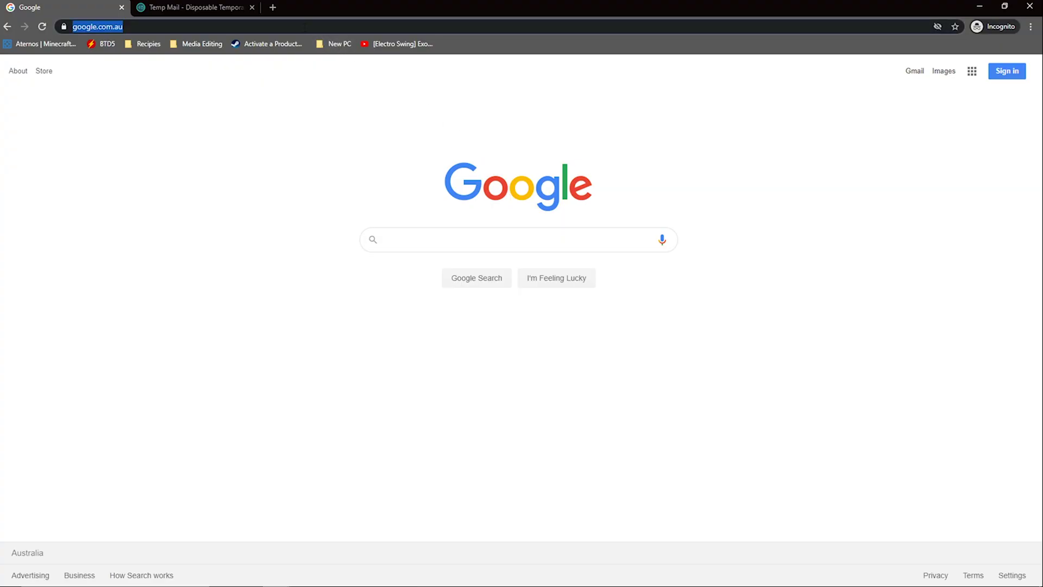
{"action": "type", "text": "zero"}
{"action": "key", "text": "Return"}
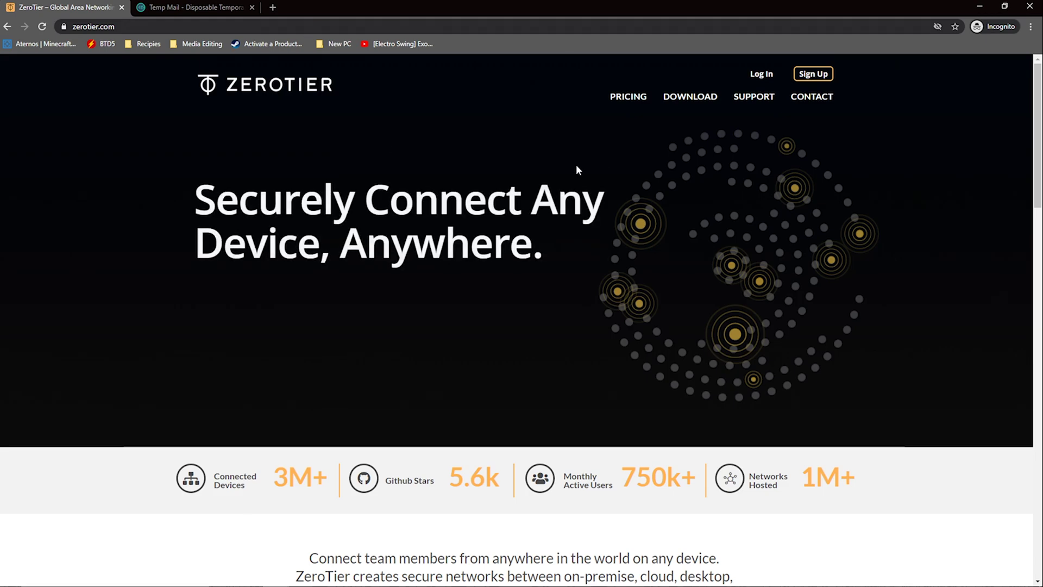
{"action": "left_click", "coordinate": [688, 101]}
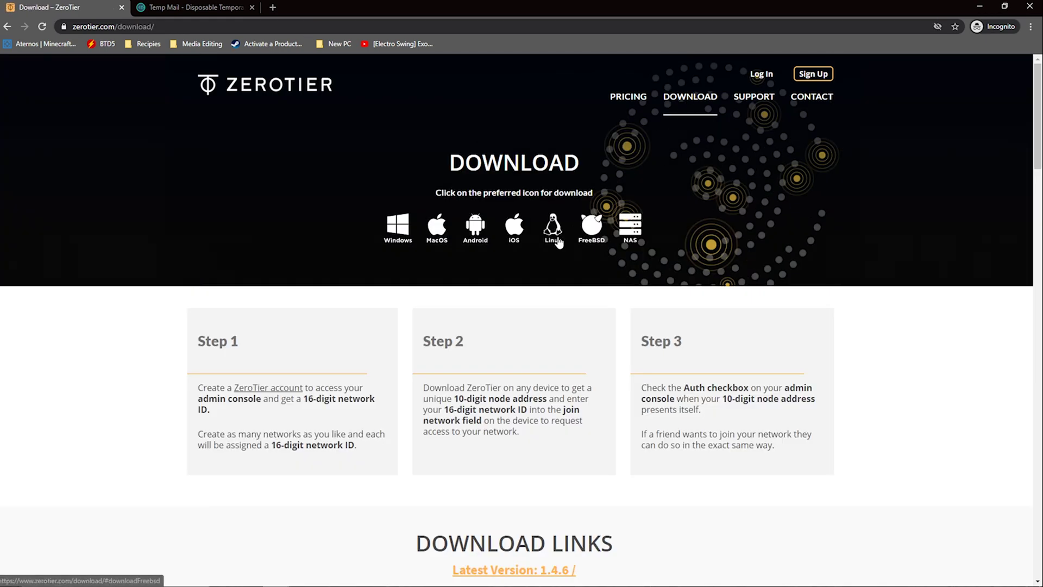
Open the Register form, enter the first name, then tab on to enter the password.
{"action": "left_click", "coordinate": [270, 387]}
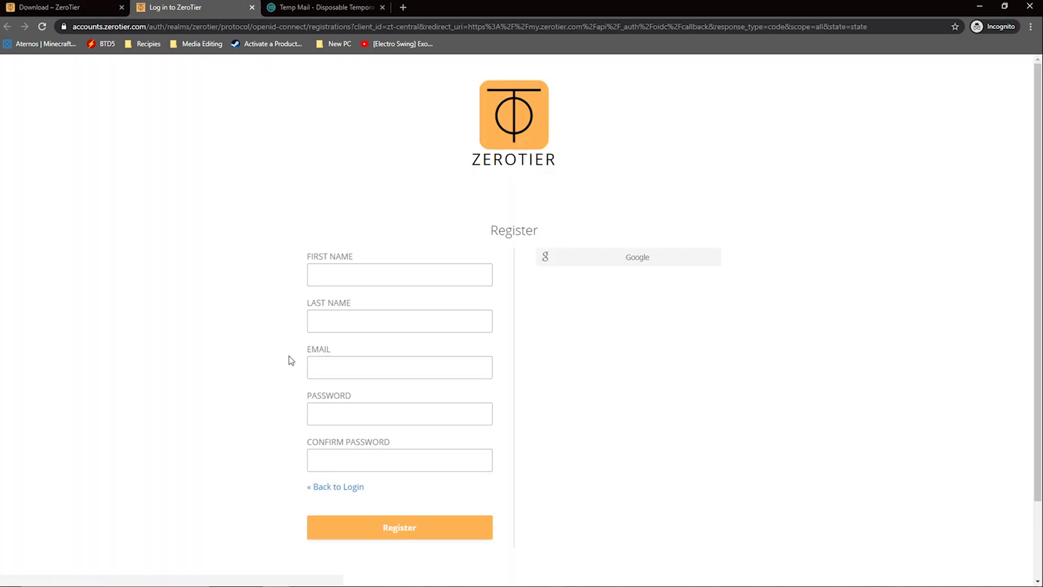
{"action": "left_click", "coordinate": [379, 278]}
{"action": "type", "text": "Jimmy"}
{"action": "key", "text": "Tab"}
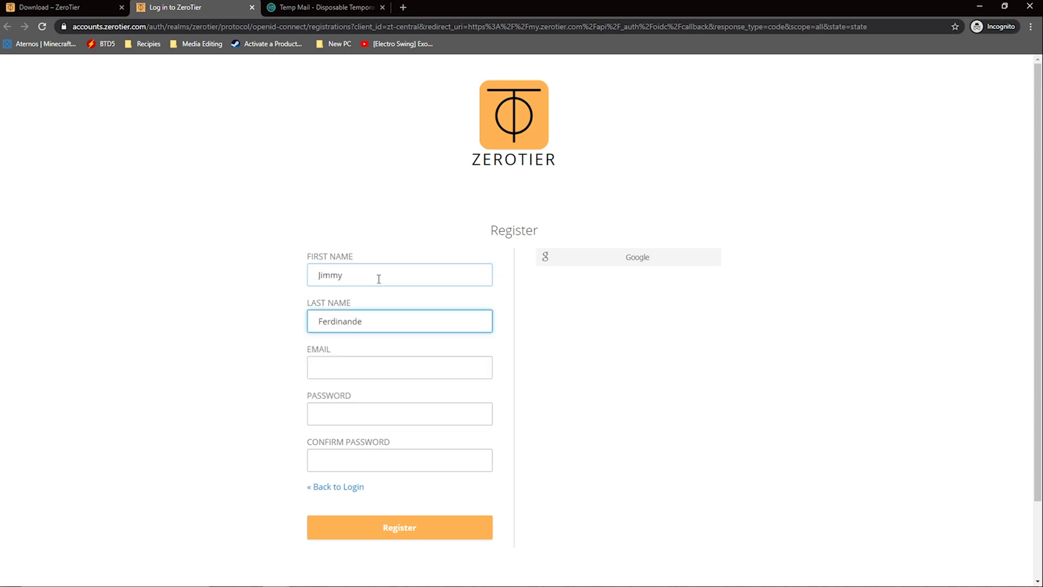
{"action": "key", "text": "Tab"}
{"action": "key", "text": "Tab"}
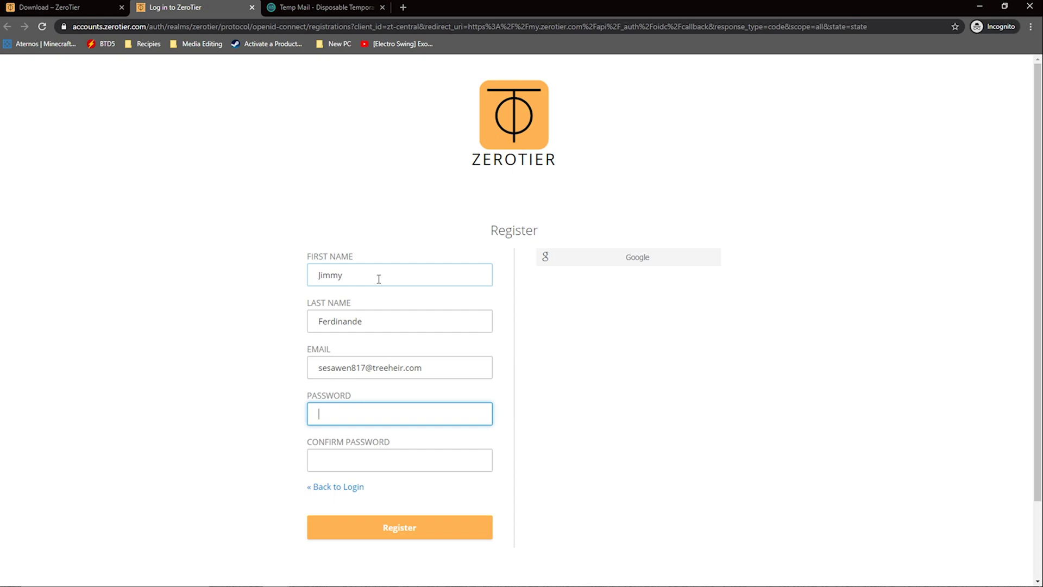
{"action": "key", "text": "Tab"}
{"action": "type", "text": "••"}
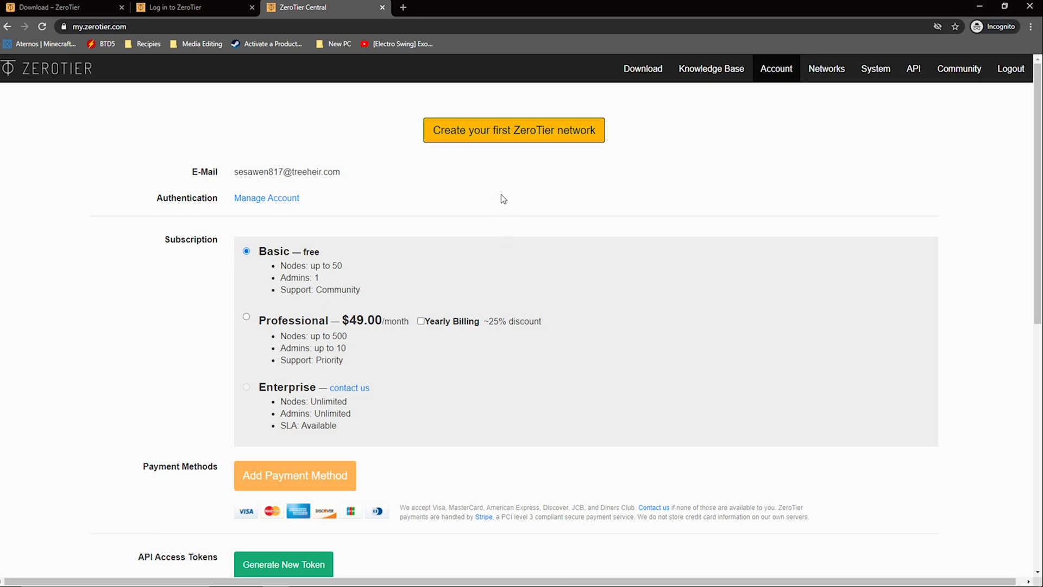
Create a new network, admiring_davies, and open its settings.
{"action": "left_click", "coordinate": [514, 139]}
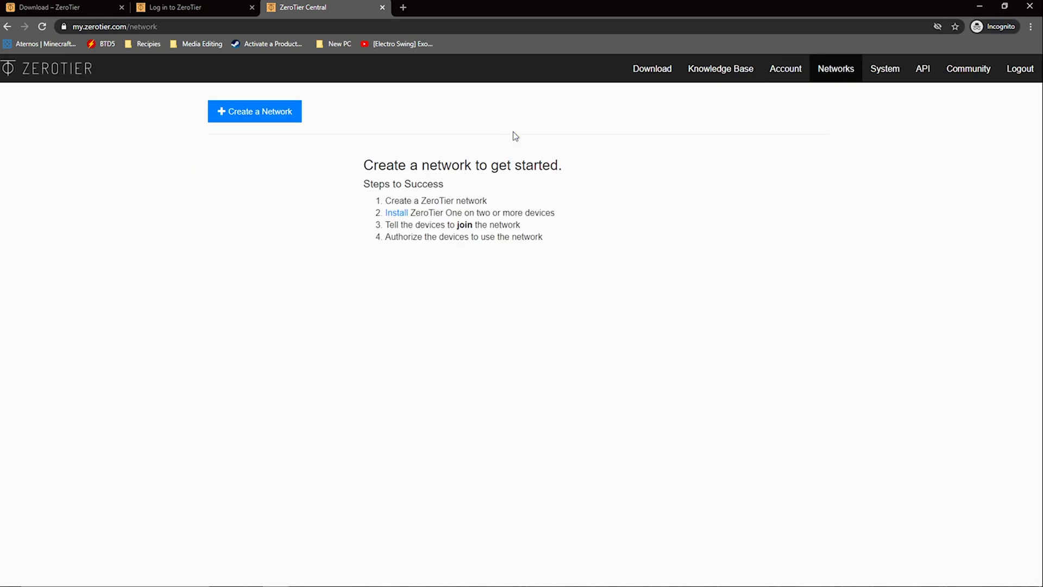
{"action": "left_click", "coordinate": [267, 113]}
{"action": "left_click", "coordinate": [588, 199]}
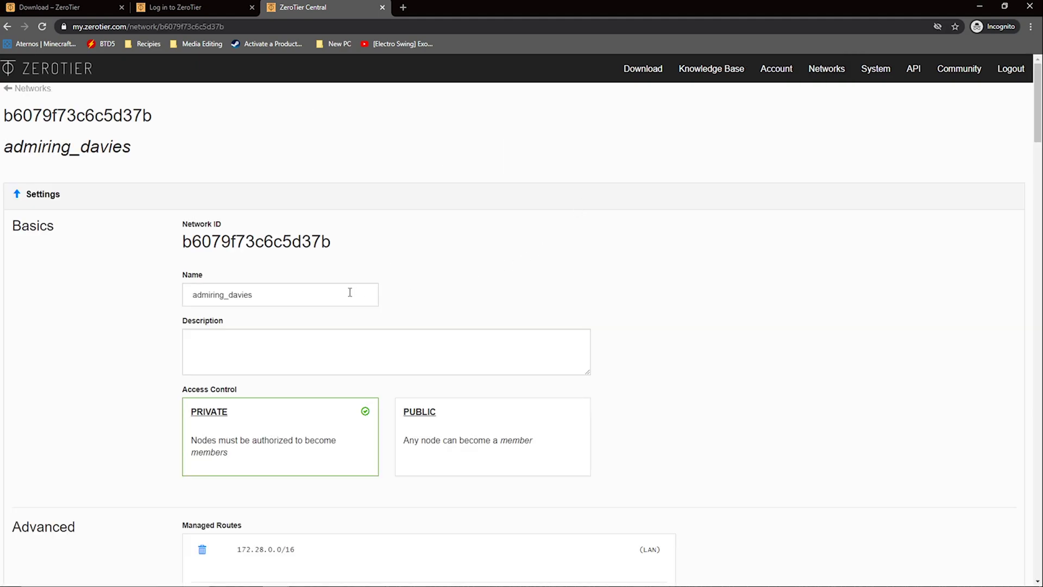
Switch the network's Access Control from Private to Public.
{"action": "left_click", "coordinate": [349, 292]}
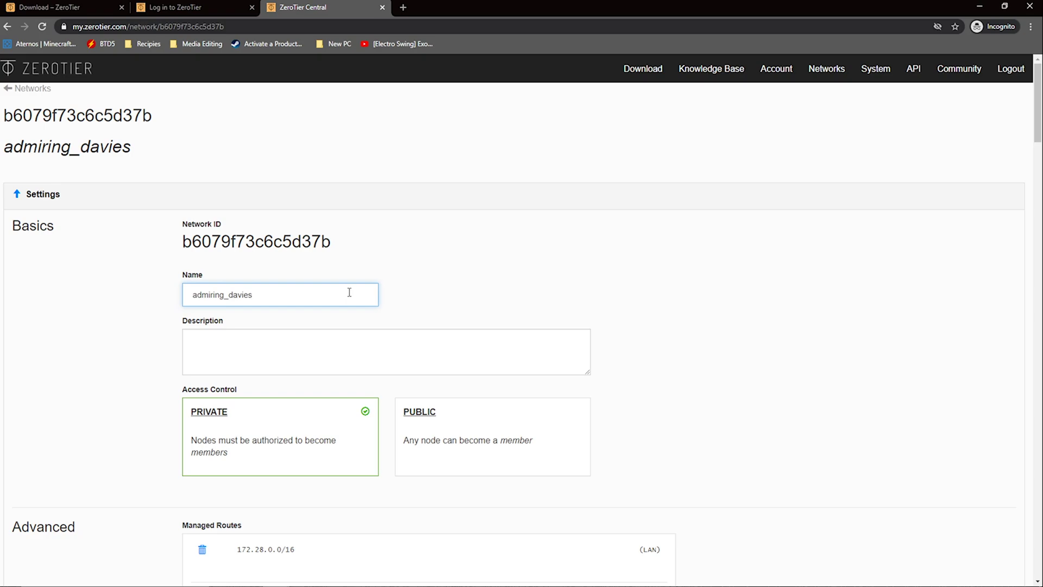
{"action": "scroll", "coordinate": [349, 292], "scroll_direction": "down", "scroll_amount": 2}
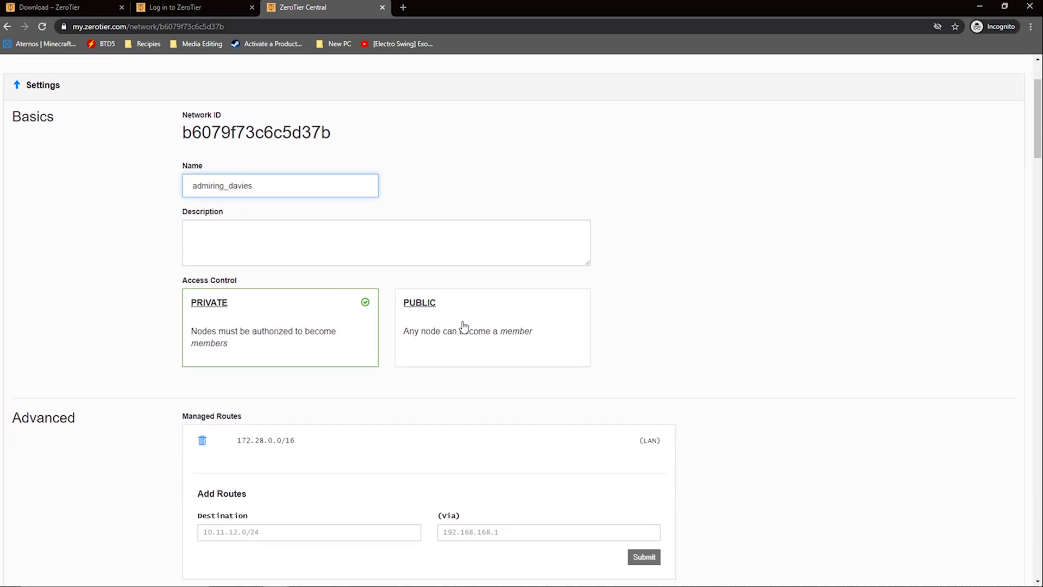
{"action": "left_click", "coordinate": [464, 326]}
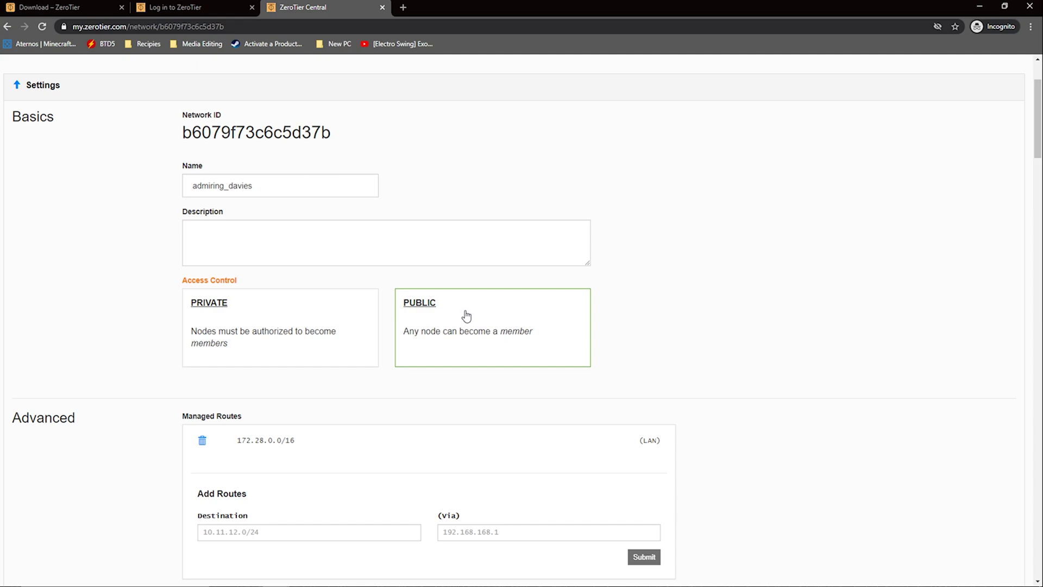
{"action": "scroll", "coordinate": [466, 315], "scroll_direction": "down", "scroll_amount": 4}
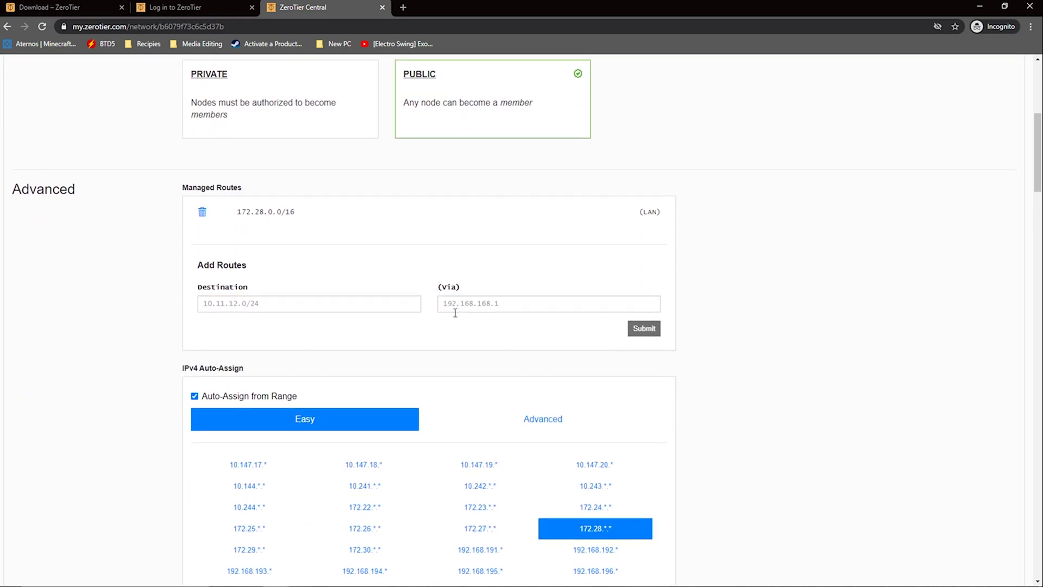
Download the ZeroTier Windows MSI installer from the download page.
{"action": "key", "text": "ctrl+Tab"}
{"action": "scroll", "coordinate": [471, 361], "scroll_direction": "down", "scroll_amount": 4}
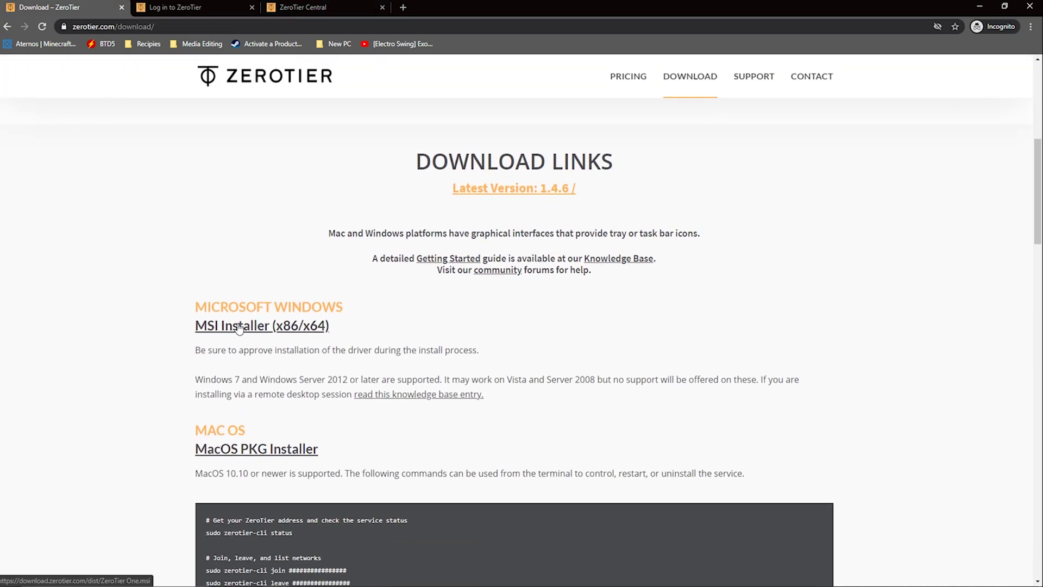
{"action": "left_click", "coordinate": [239, 327]}
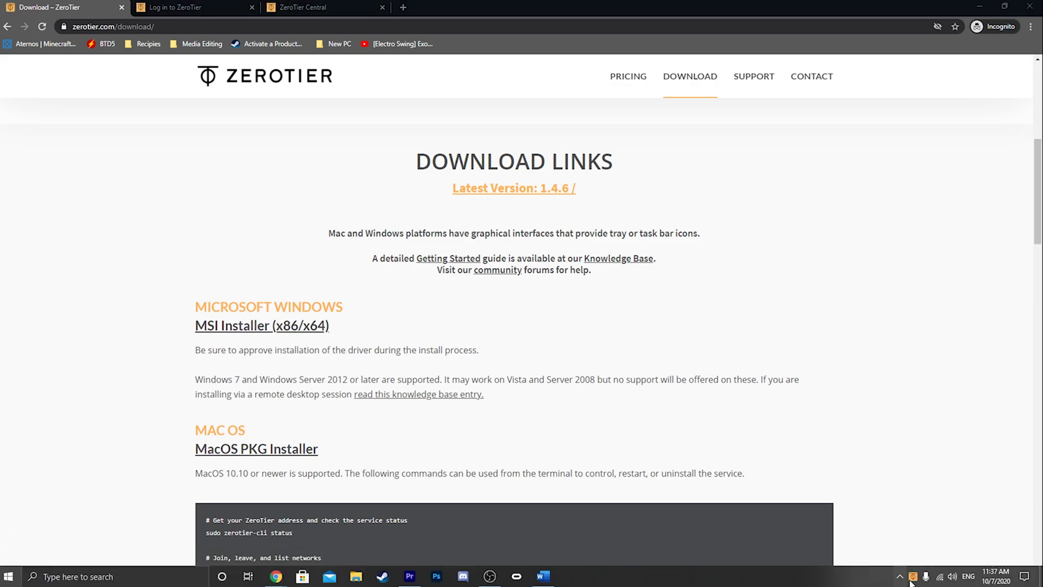
Choose Join Network from the ZeroTier tray menu and paste the network ID.
{"action": "left_click", "coordinate": [912, 579]}
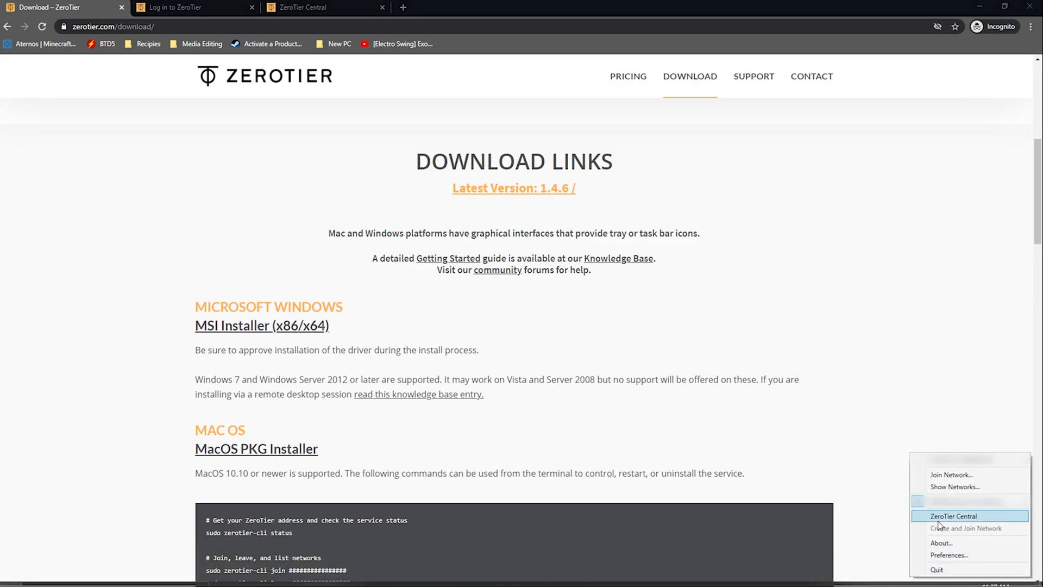
{"action": "left_click", "coordinate": [951, 474]}
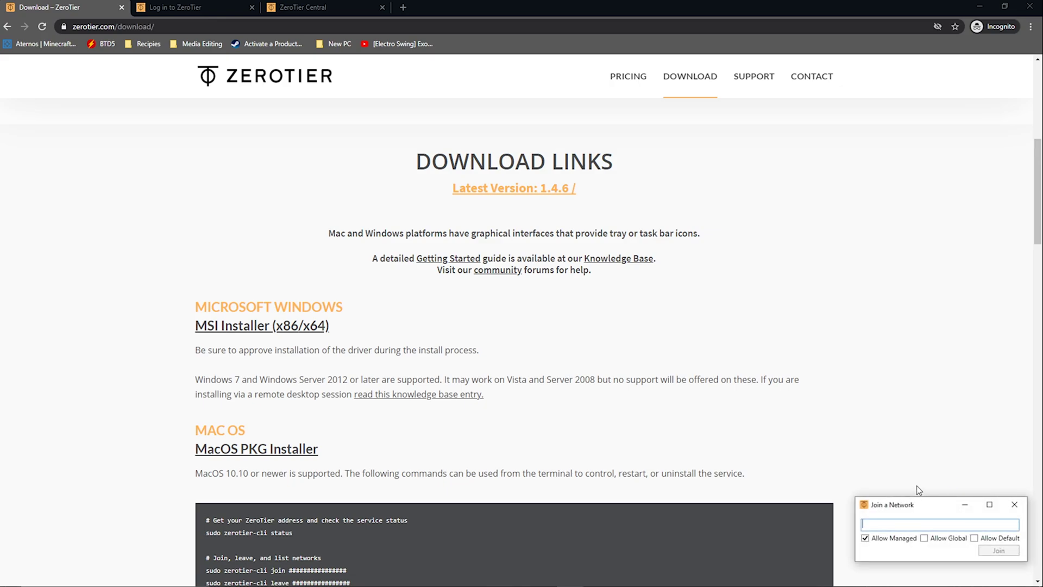
{"action": "type", "text": "b6079f73c6c5d37b"}
Join the PC to the new network, then open ZeroTier's Android app page in the Google Play Store.
{"action": "left_click", "coordinate": [992, 550]}
{"action": "scroll", "coordinate": [370, 318], "scroll_direction": "down", "scroll_amount": 10}
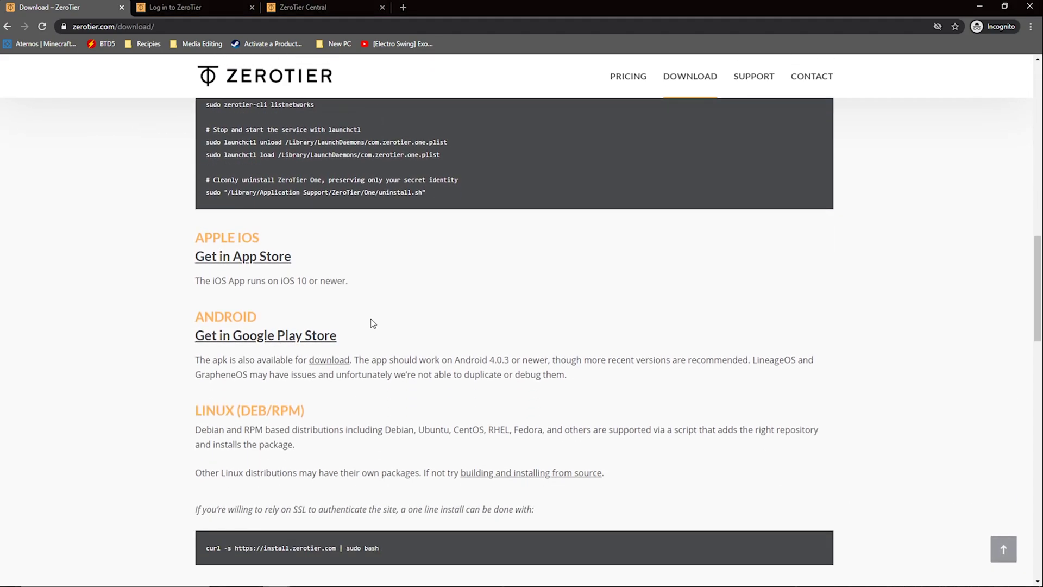
{"action": "scroll", "coordinate": [371, 321], "scroll_direction": "down", "scroll_amount": 1}
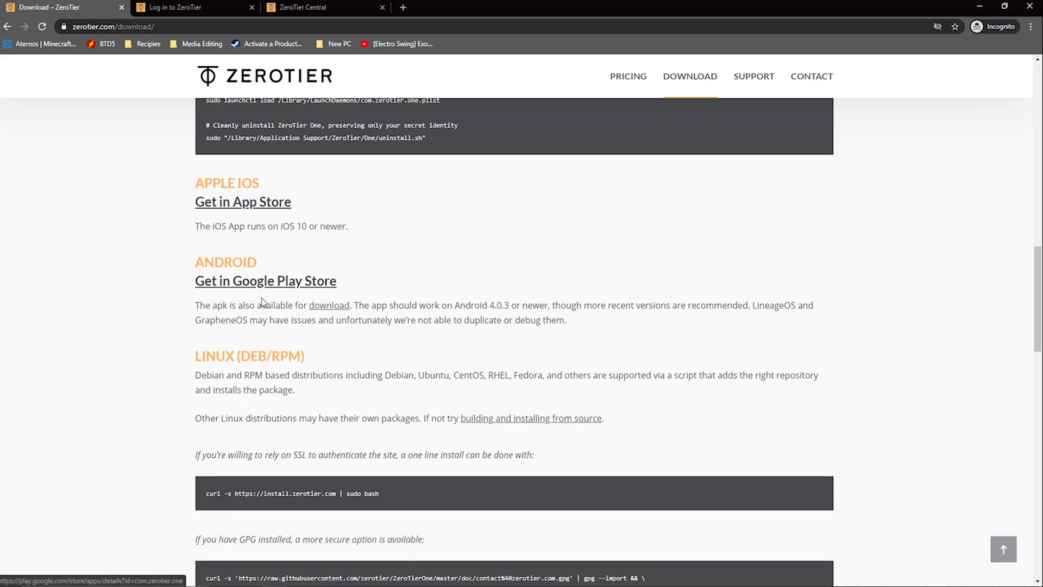
{"action": "left_click", "coordinate": [336, 311]}
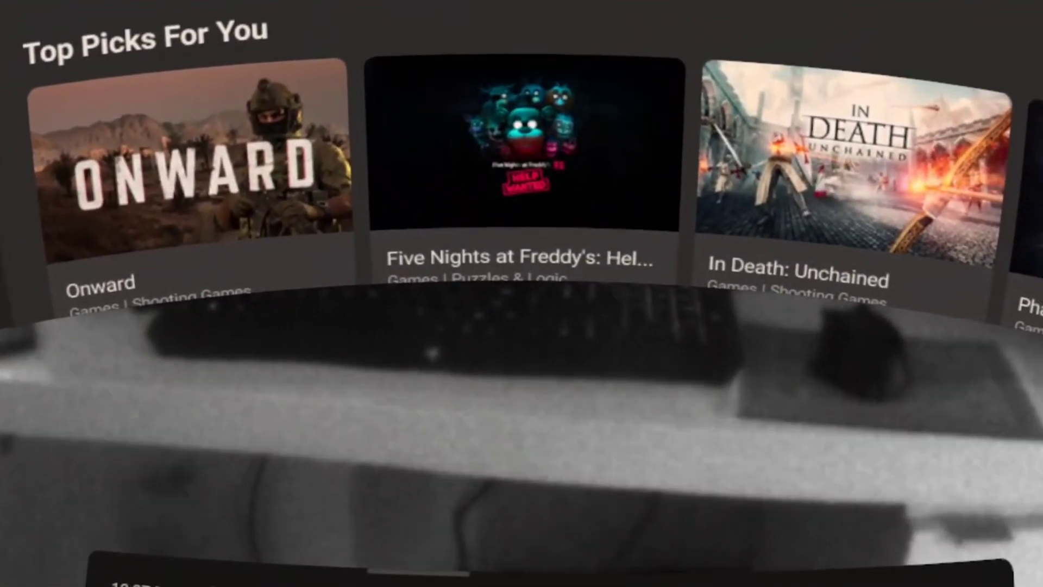
Filter the Quest app library from All to Unknown Sources to reach ZeroTier One.
{"action": "left_click", "coordinate": [442, 570]}
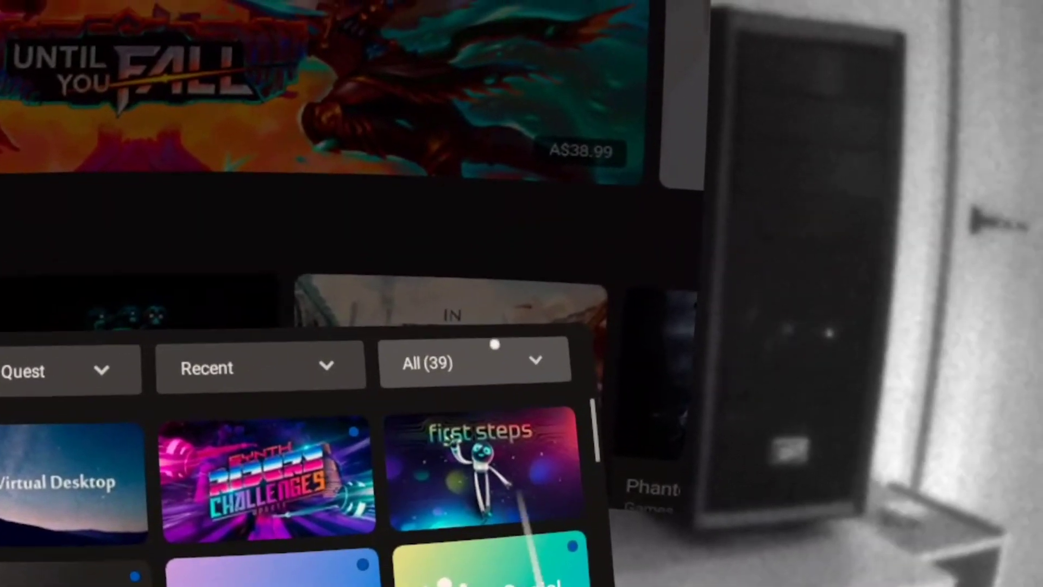
{"action": "left_click", "coordinate": [932, 212]}
{"action": "scroll", "coordinate": [456, 522], "scroll_direction": "down", "scroll_amount": 3}
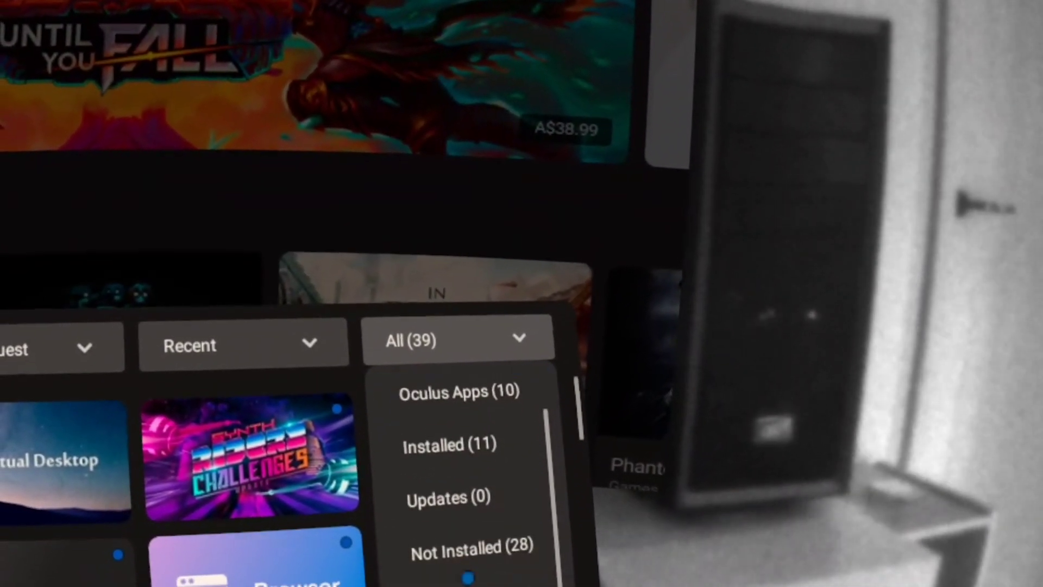
{"action": "left_click", "coordinate": [468, 581]}
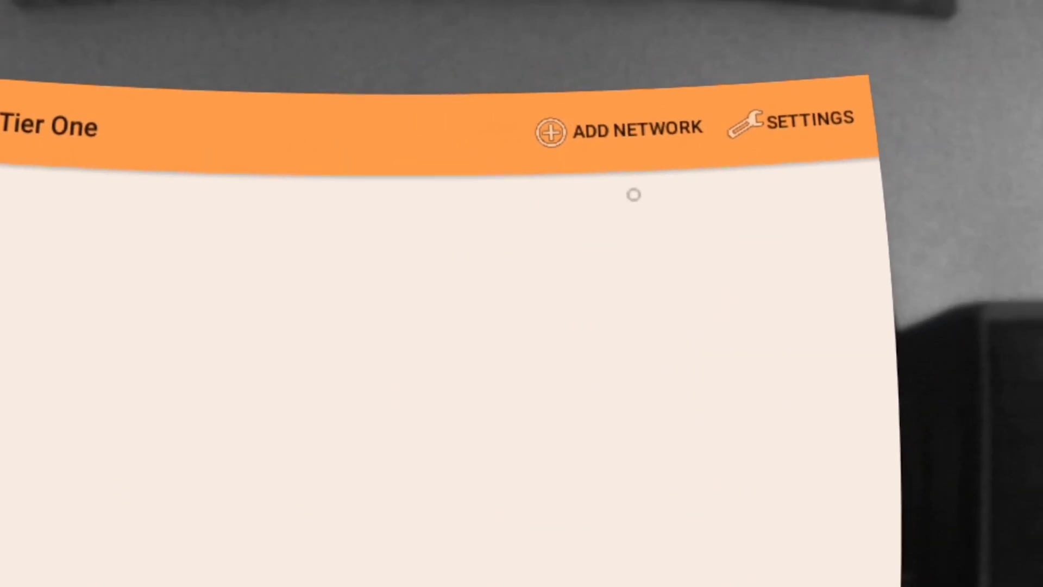
Add the network in ZeroTier One by its network ID, with Use Custom DNS Servers unchecked.
{"action": "left_click", "coordinate": [460, 163]}
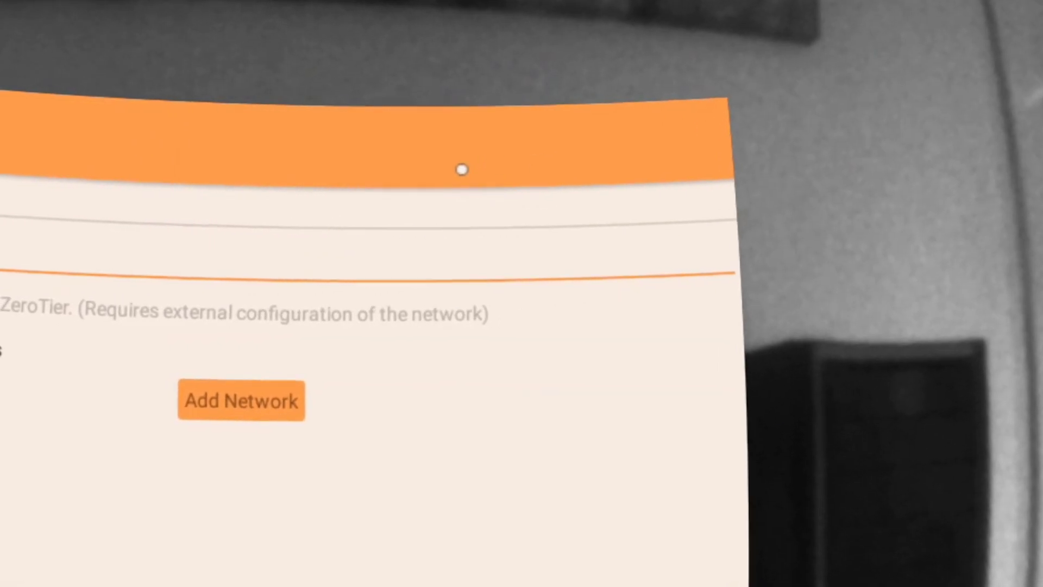
{"action": "left_click", "coordinate": [477, 254]}
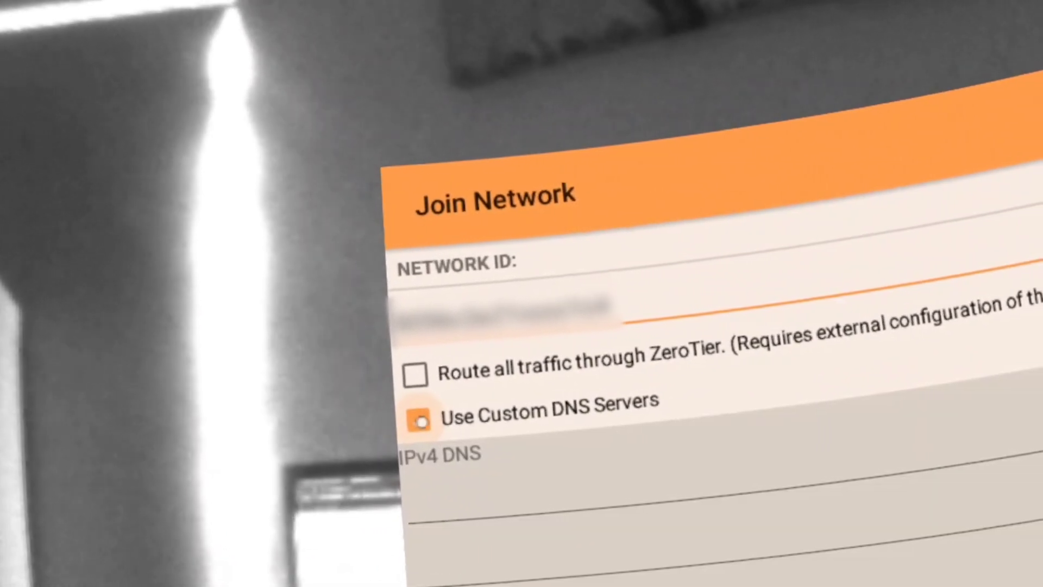
{"action": "left_click", "coordinate": [387, 414]}
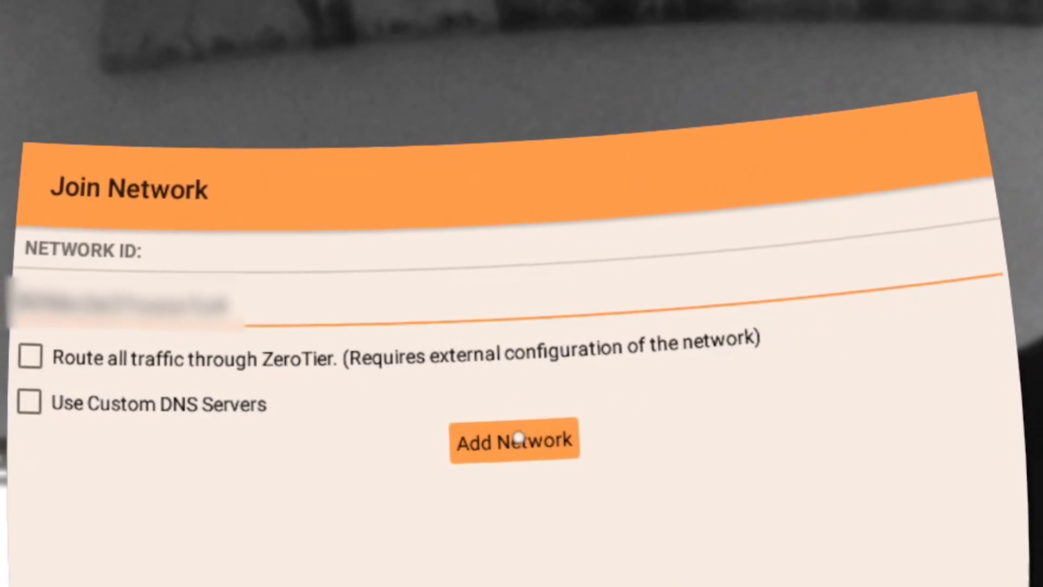
{"action": "left_click", "coordinate": [530, 435]}
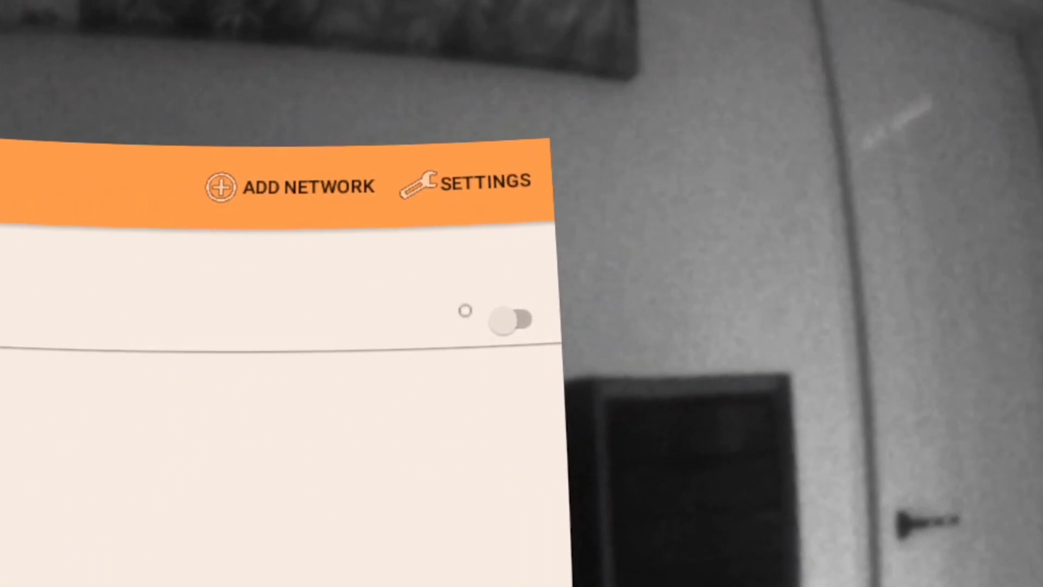
Switch the network's toggle on and accept the VPN connection request with OK.
{"action": "left_click", "coordinate": [467, 318]}
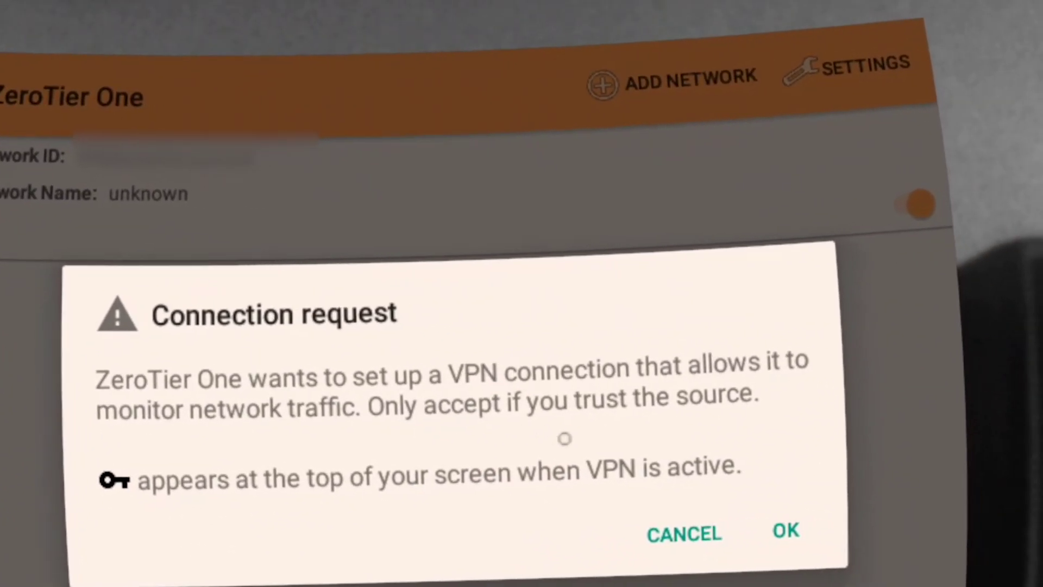
{"action": "left_click", "coordinate": [671, 524]}
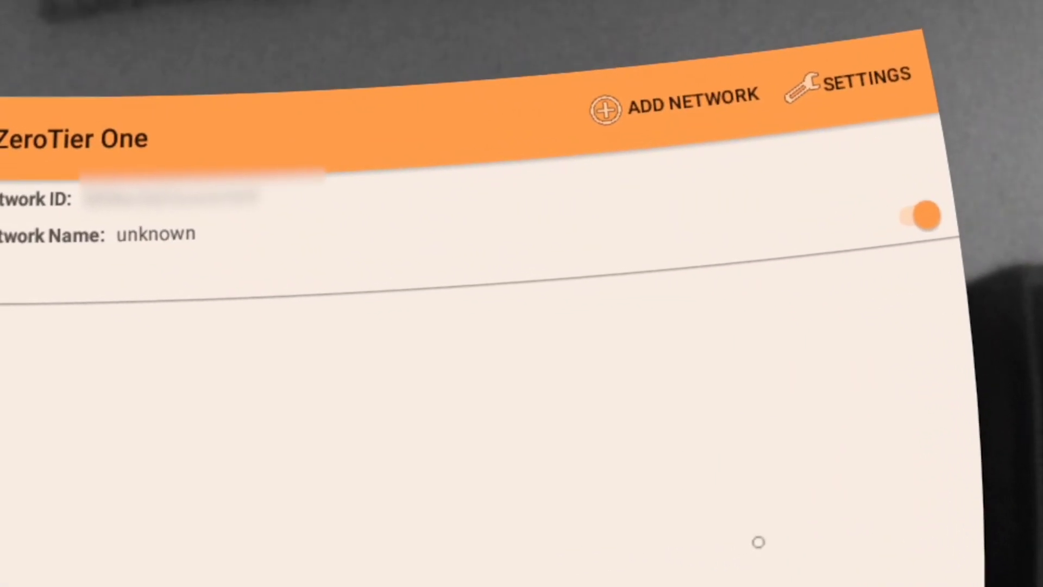